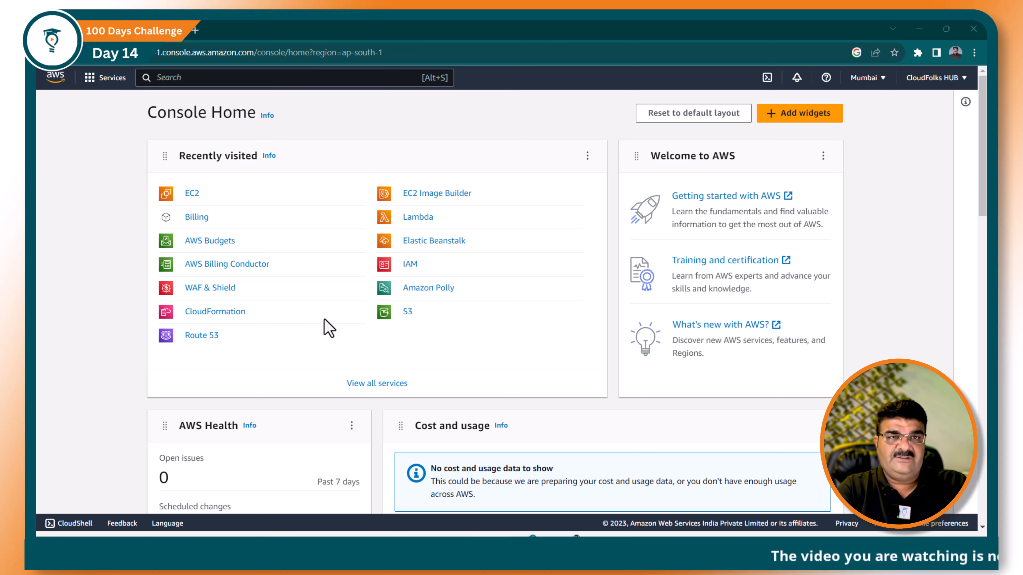
# Step: Open the EC2 service's list of running instances and start launching a new instance
pyautogui.click(233, 78)
pyautogui.write('ec2')
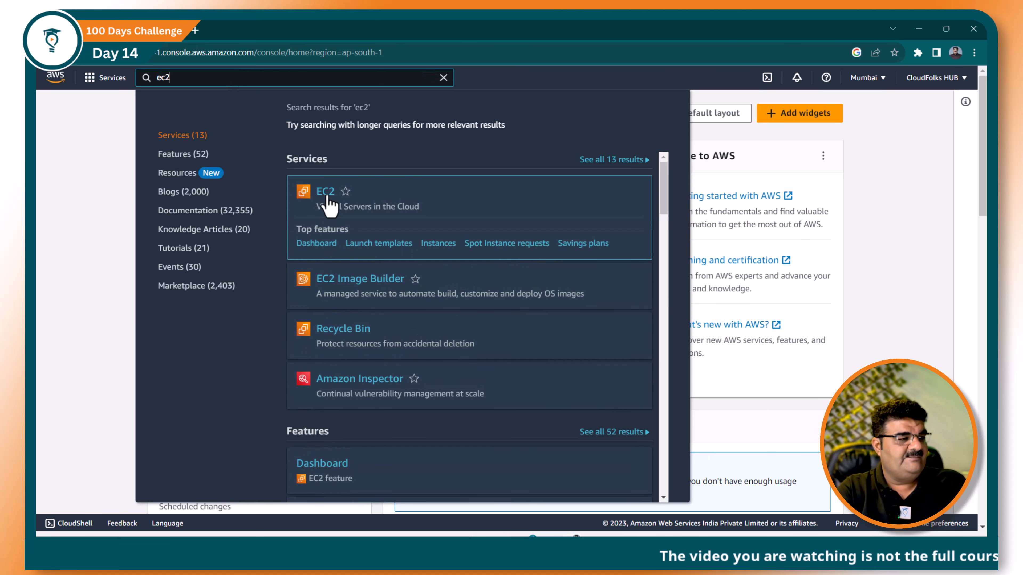
pyautogui.click(327, 196)
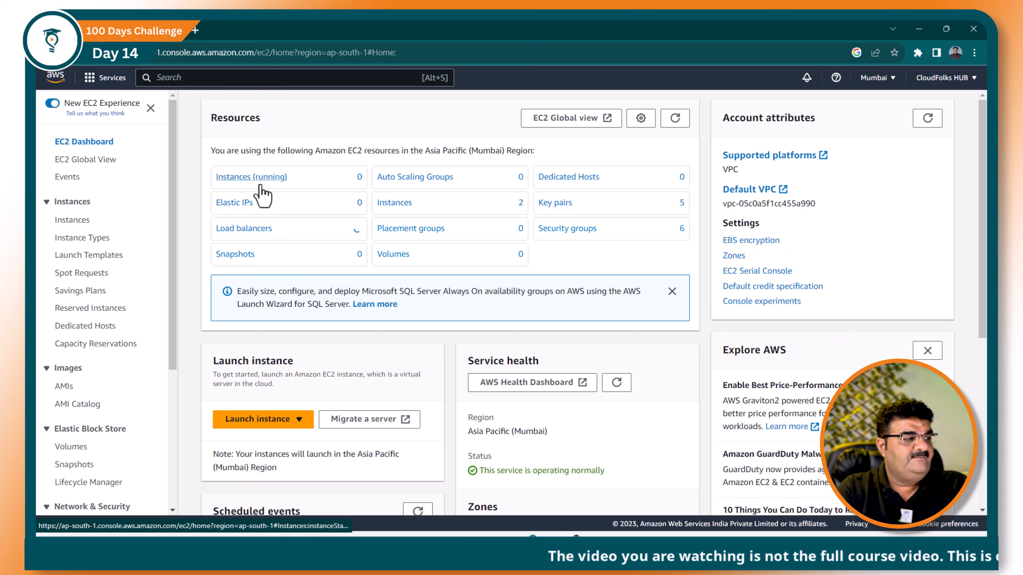
pyautogui.click(261, 178)
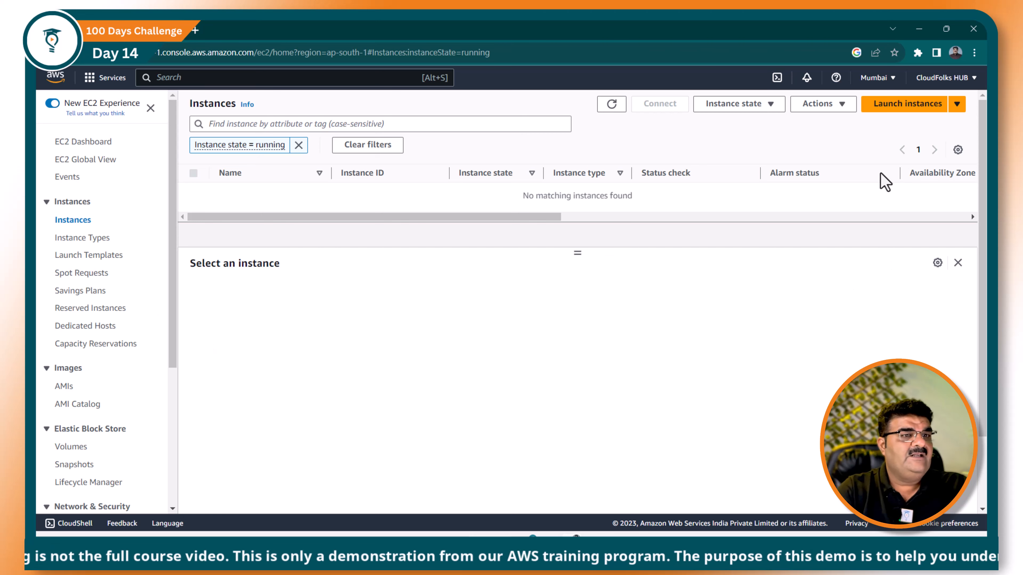
pyautogui.click(894, 106)
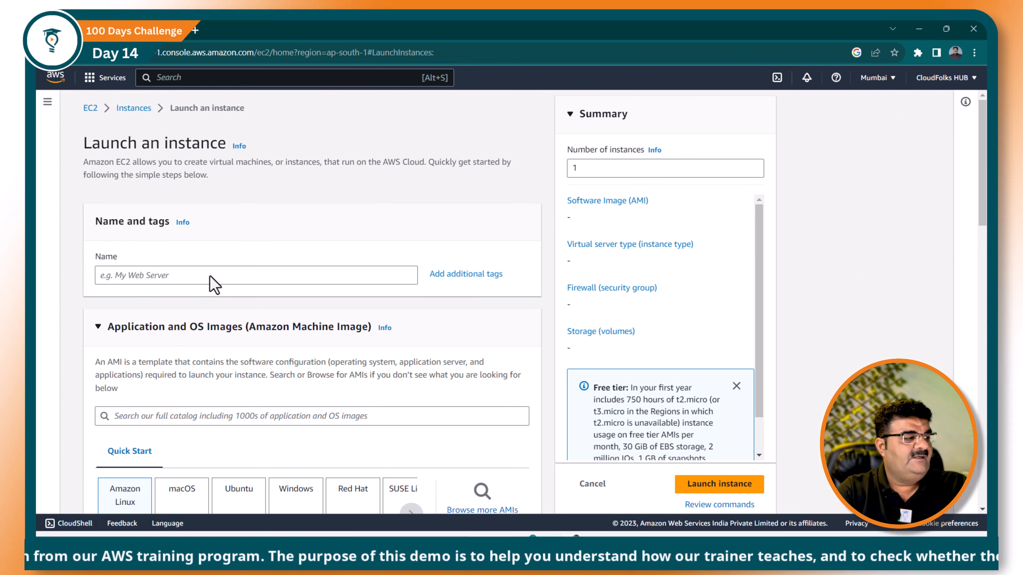
# Step: Name the instance MyFirstLinux and choose Amazon Linux as its operating system image
pyautogui.click(226, 275)
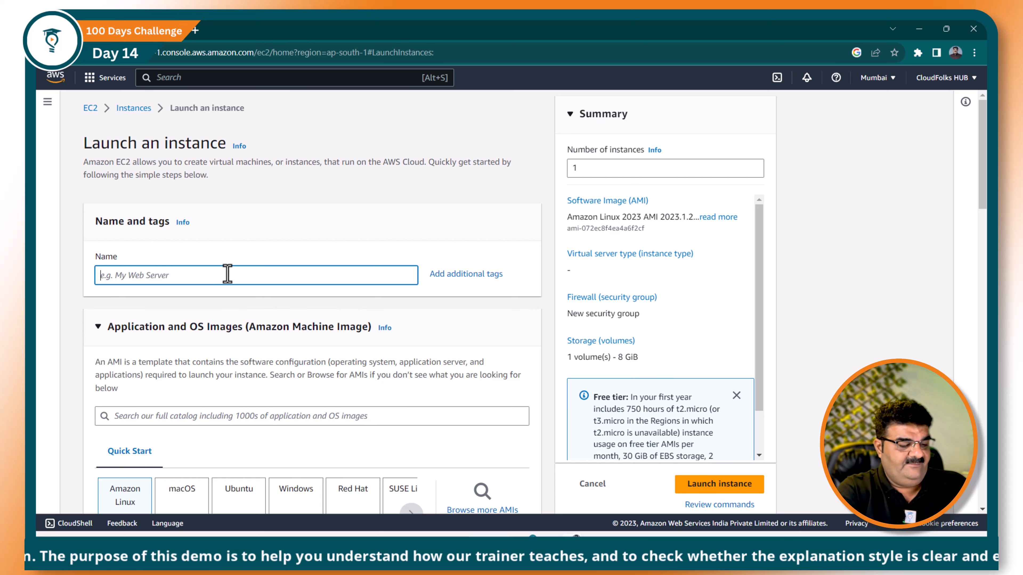
pyautogui.write('MyFir')
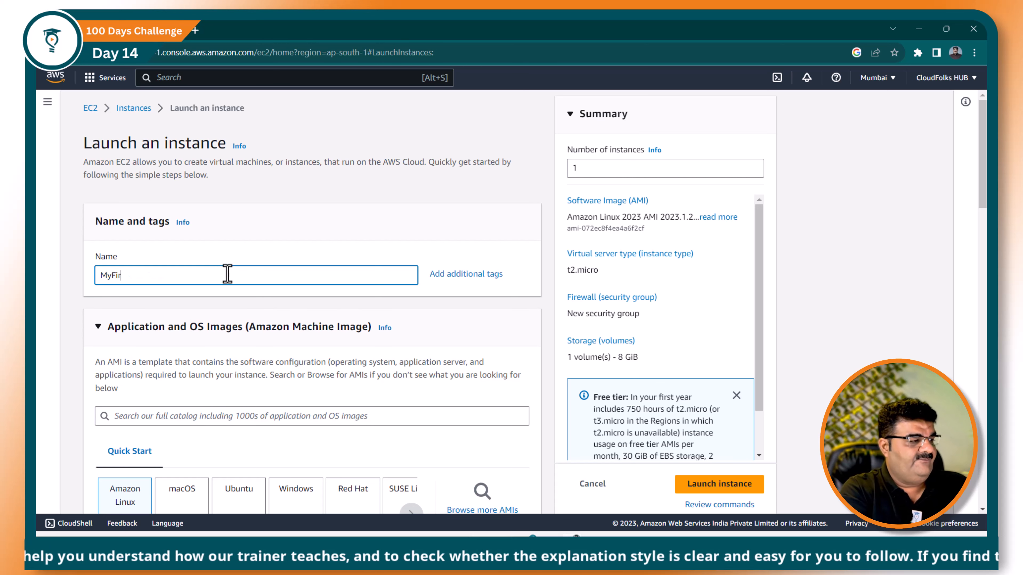
pyautogui.write('stLinux')
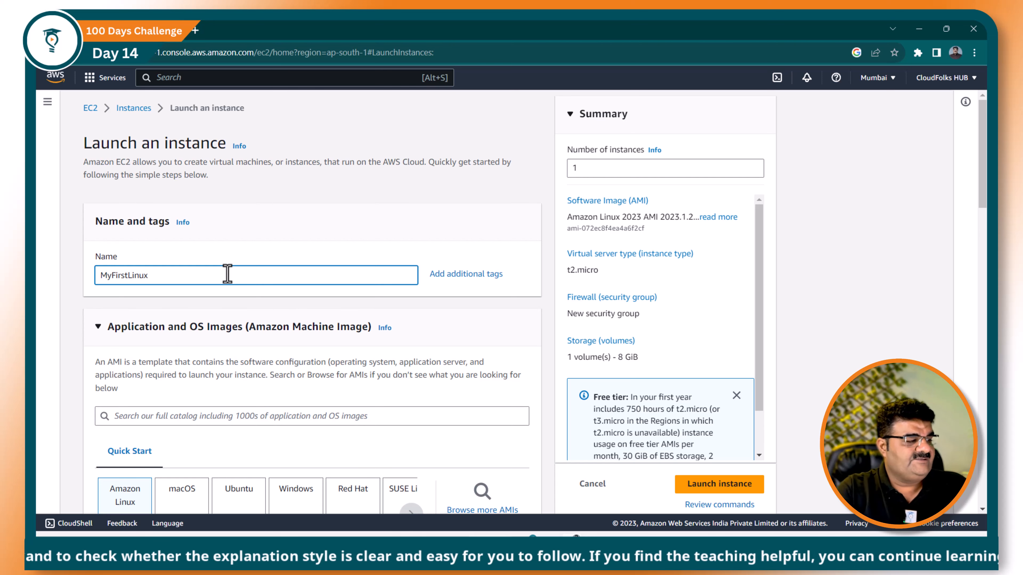
pyautogui.scroll(-3, 227, 274)
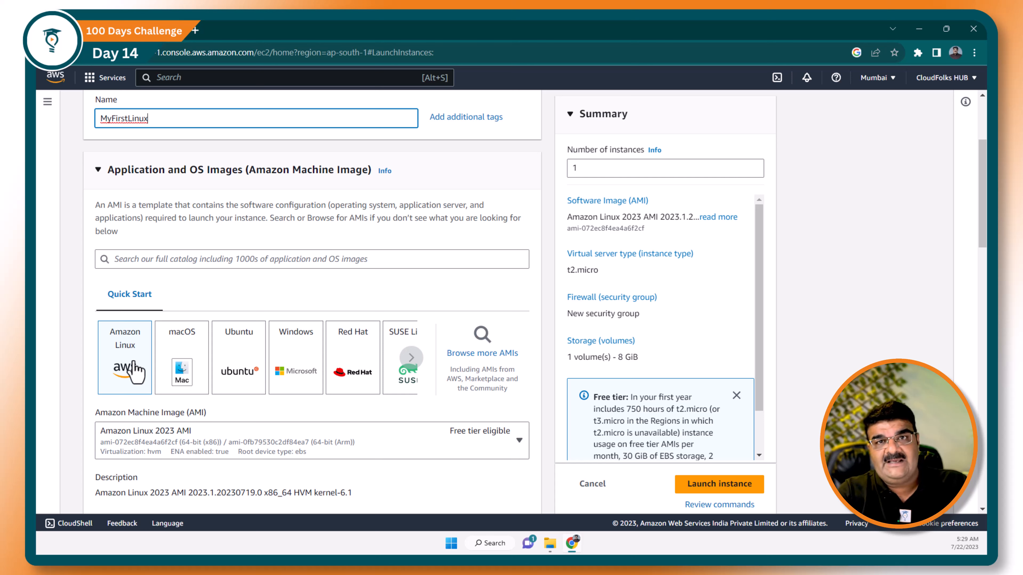
pyautogui.click(124, 360)
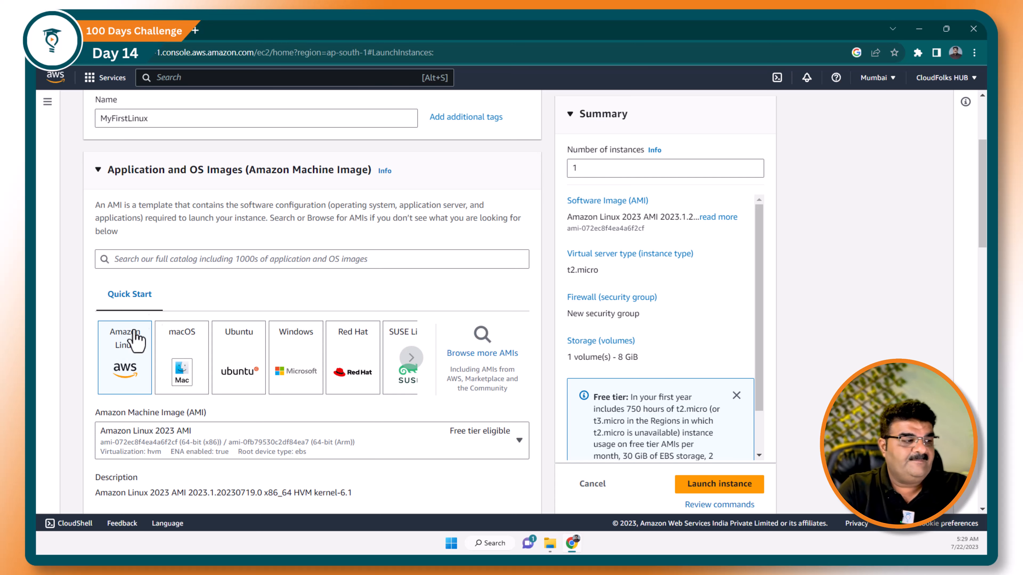
# Step: Create an RSA key pair named CloudFolksLinuxKey in .pem format for the instance and save the private key file to Downloads
pyautogui.scroll(-4, 171, 291)
pyautogui.scroll(-4, 177, 292)
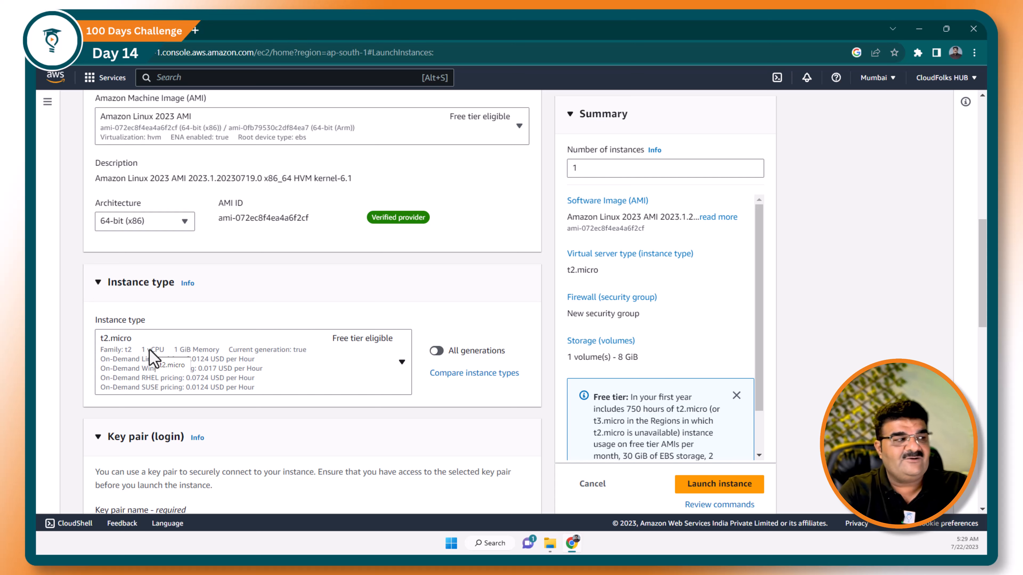
pyautogui.scroll(-4, 183, 353)
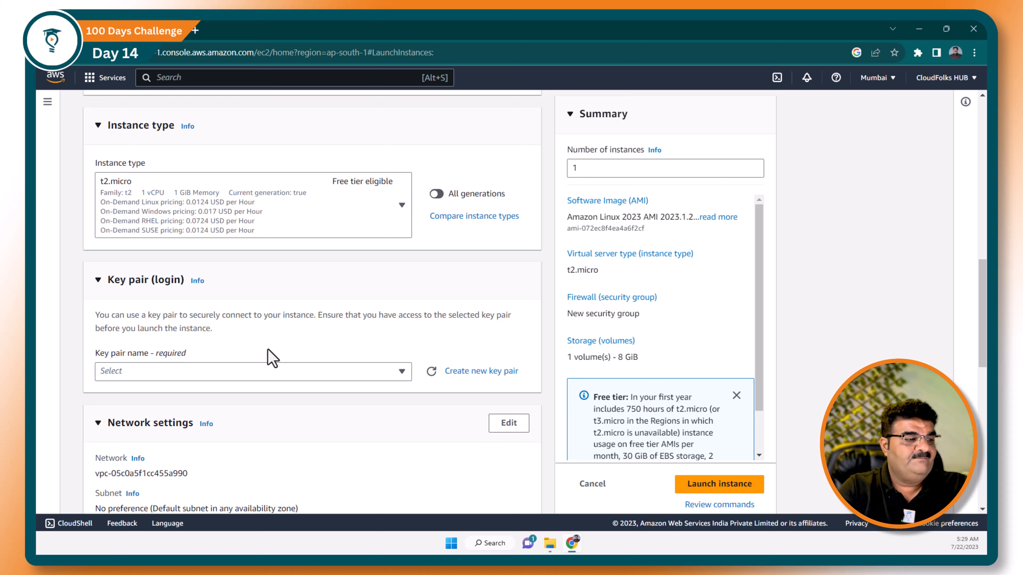
pyautogui.click(314, 378)
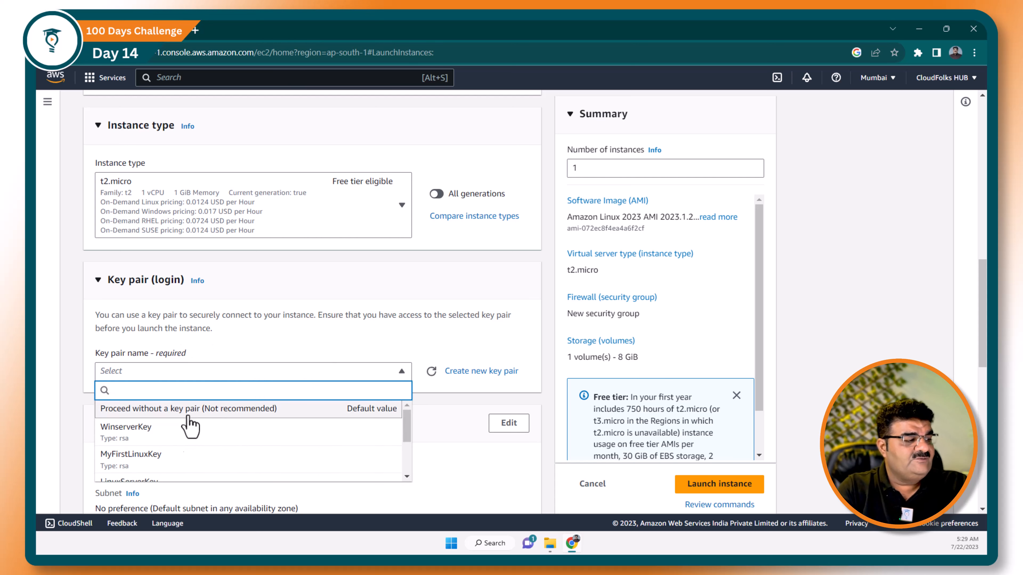
pyautogui.click(261, 345)
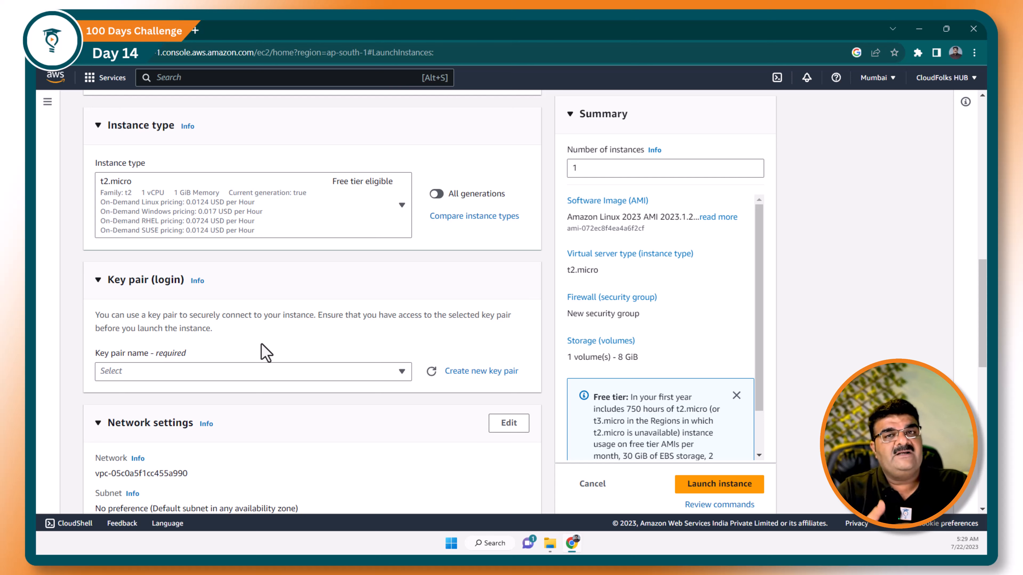
pyautogui.click(481, 371)
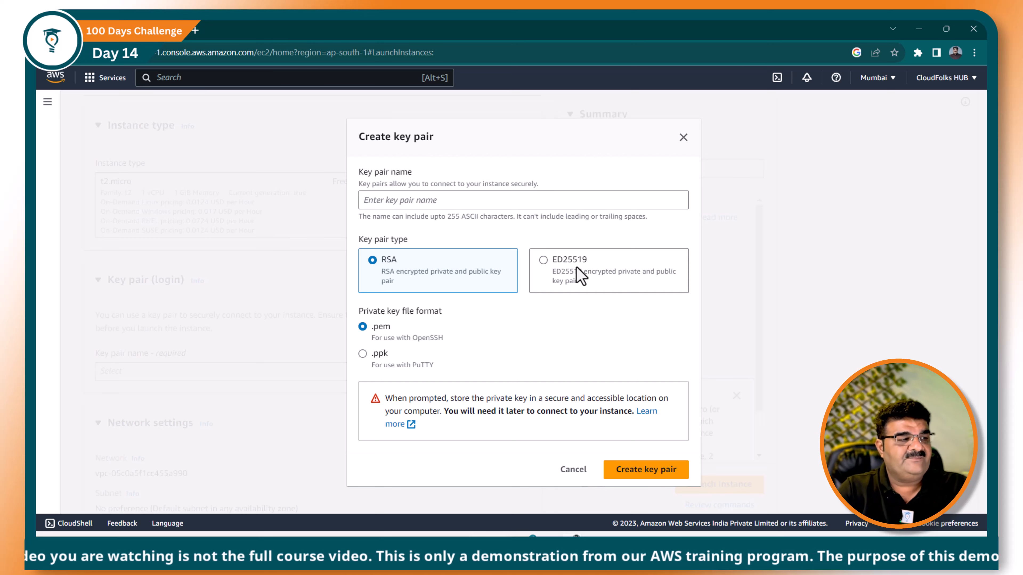
pyautogui.click(419, 200)
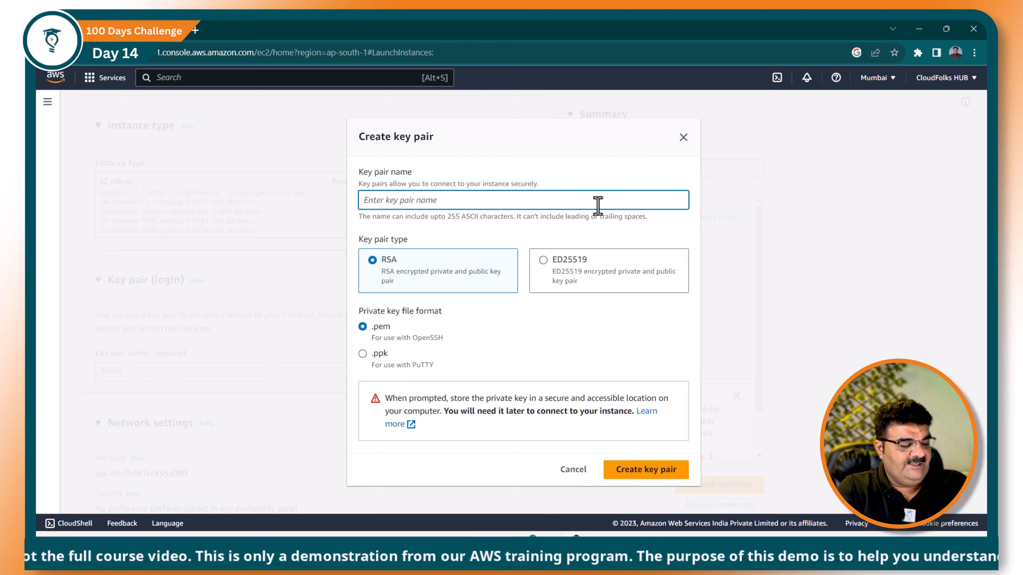
pyautogui.write('CloudF')
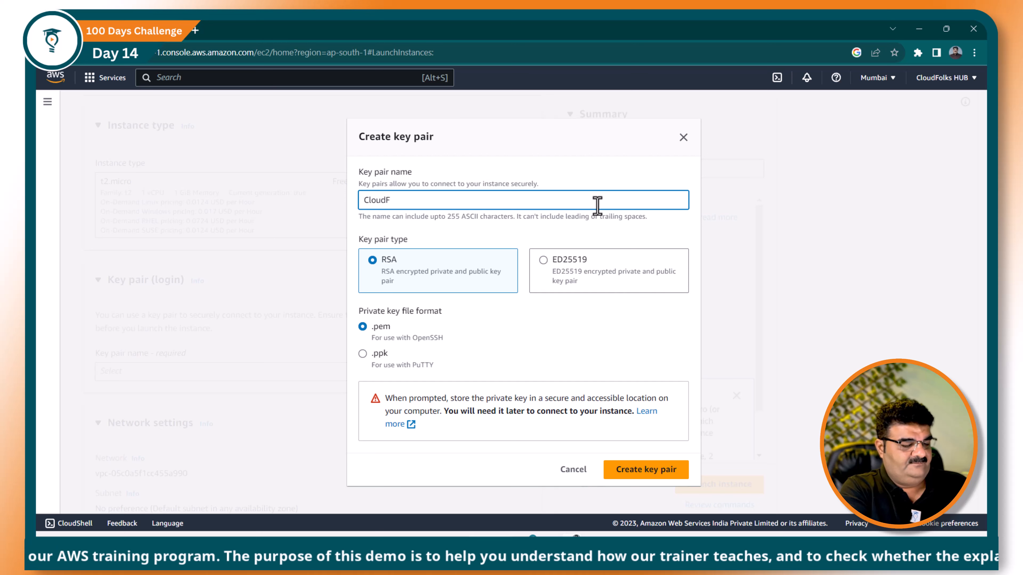
pyautogui.write('olksLi')
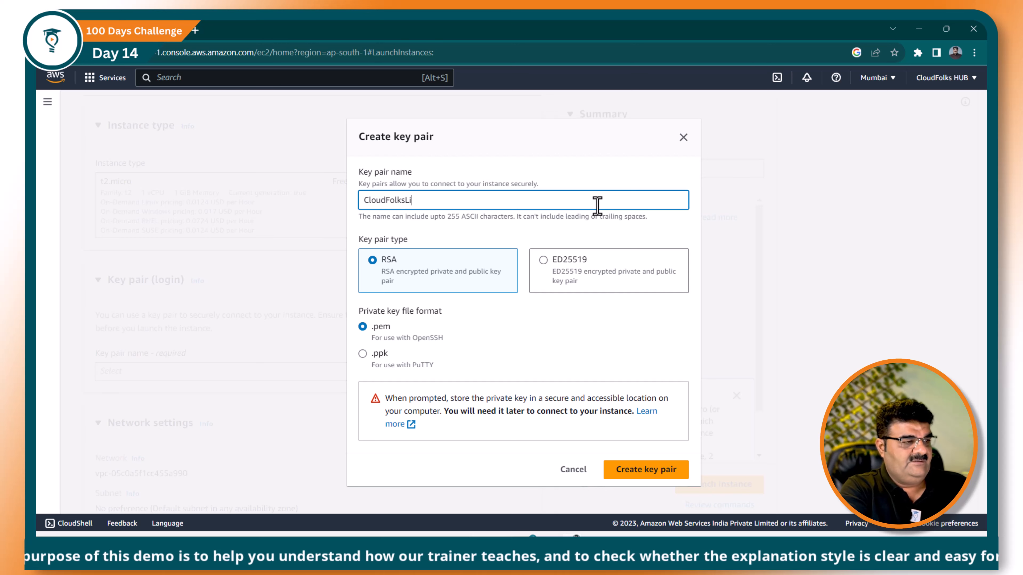
pyautogui.write('nuxKey')
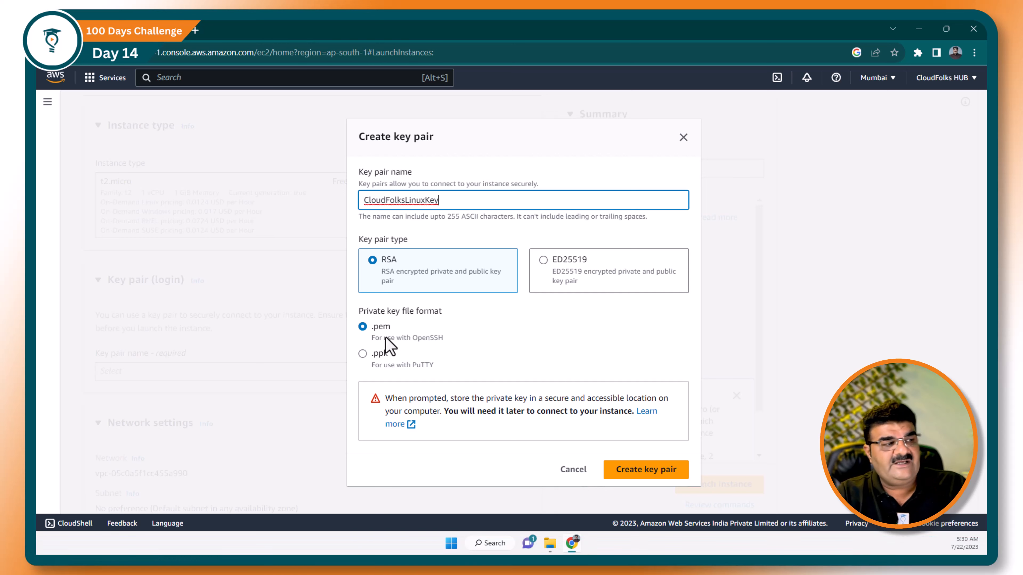
pyautogui.click(640, 474)
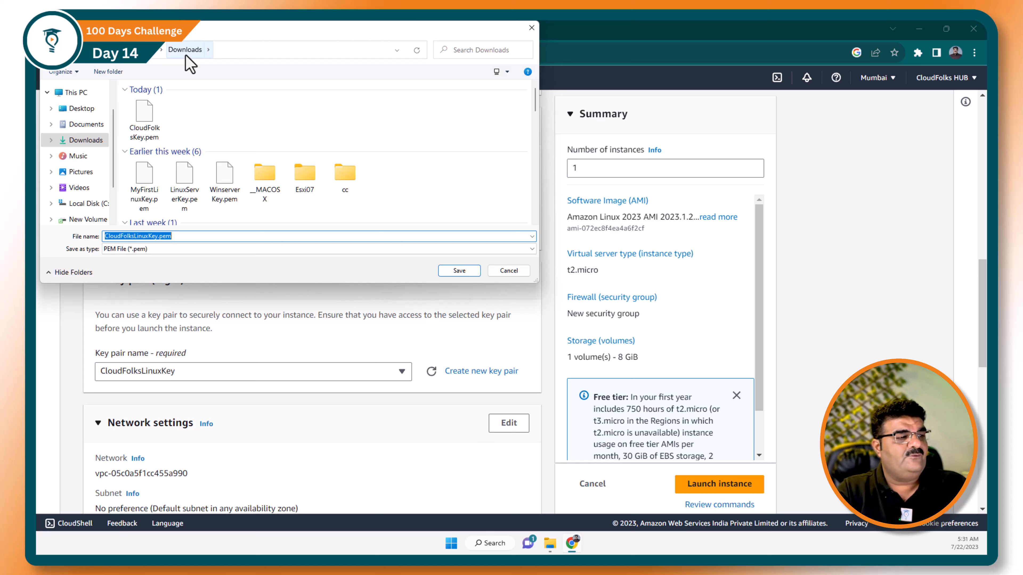
pyautogui.click(460, 270)
# Step: Edit the network settings and select the default VPC's subnet in availability zone ap-south-1a
pyautogui.scroll(-4, 429, 290)
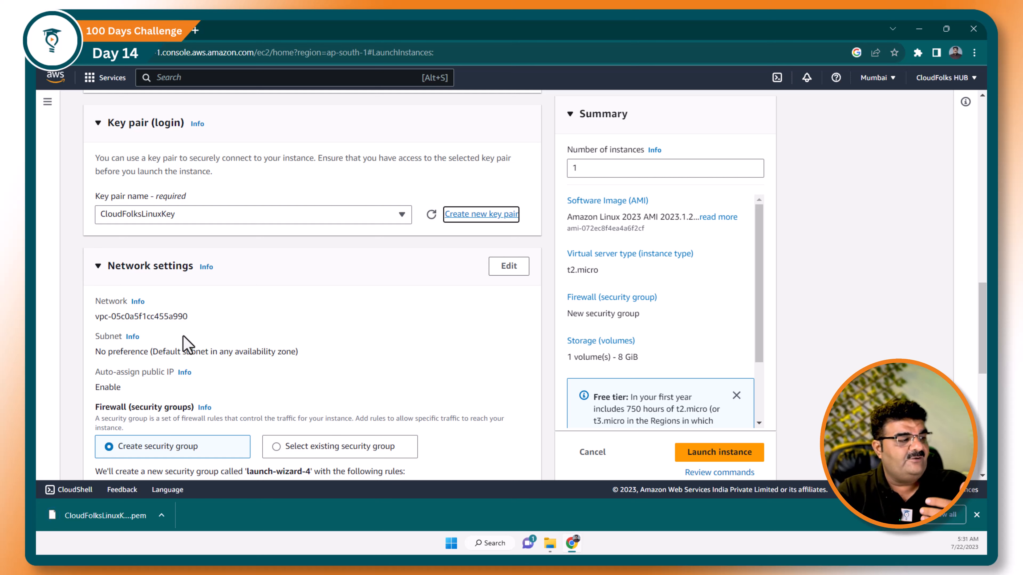
pyautogui.click(515, 269)
pyautogui.scroll(-3, 377, 296)
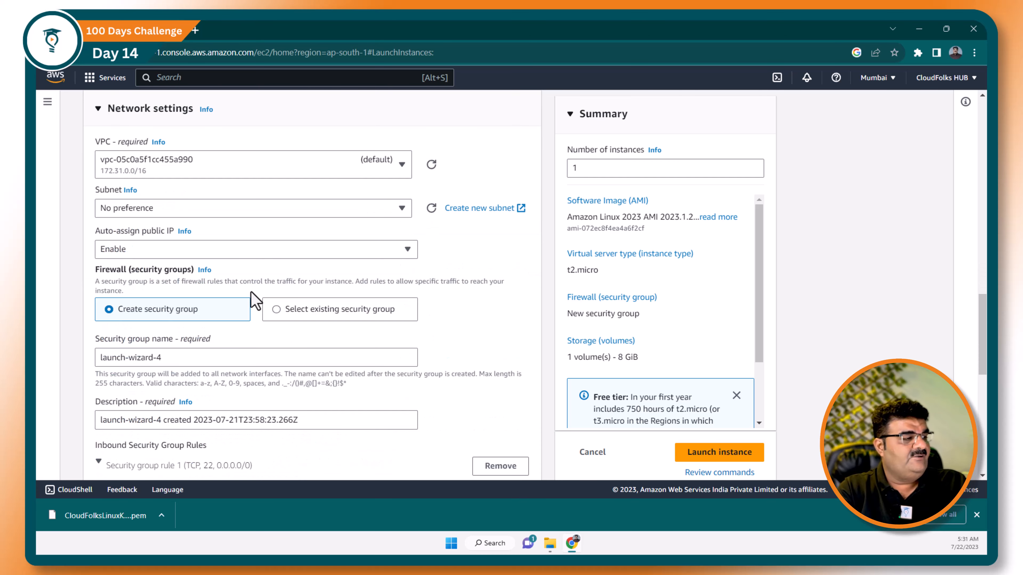
pyautogui.click(167, 212)
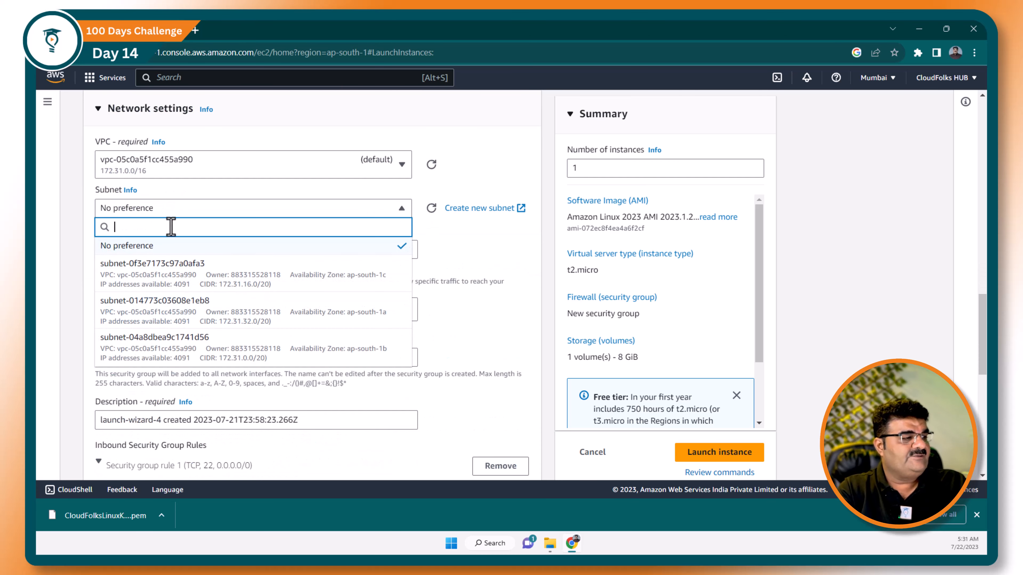
pyautogui.click(267, 322)
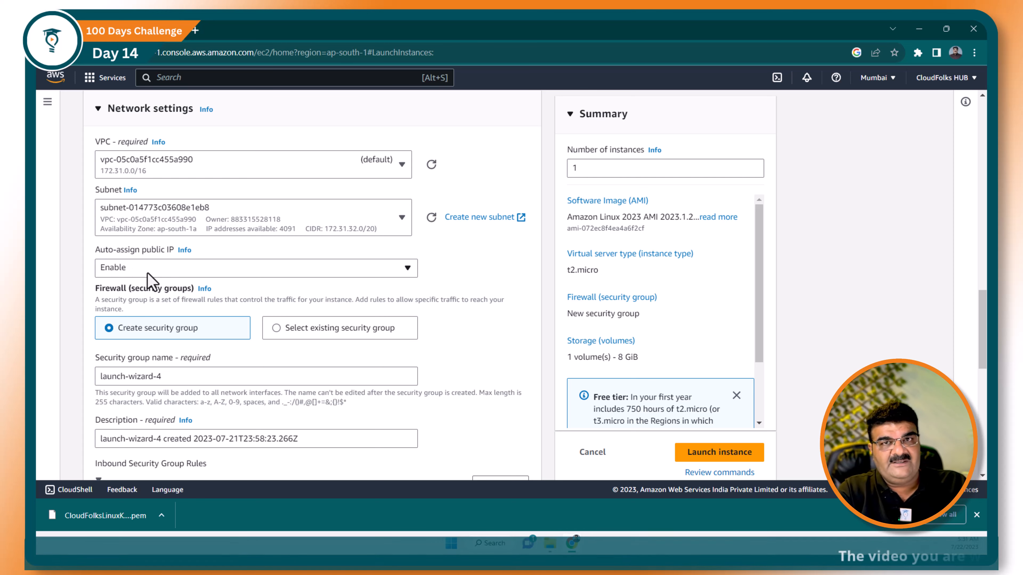
# Step: Examine the public IP setting, inbound SSH security group rule, storage configuration and expanded advanced details, including the user data field
pyautogui.scroll(-5, 148, 274)
pyautogui.scroll(3, 153, 278)
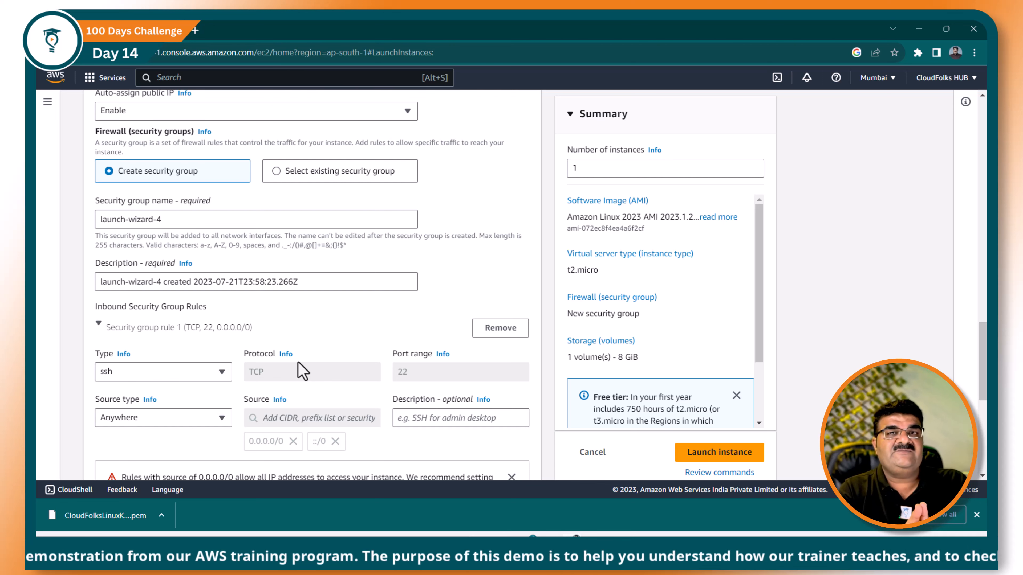
pyautogui.scroll(-3, 302, 371)
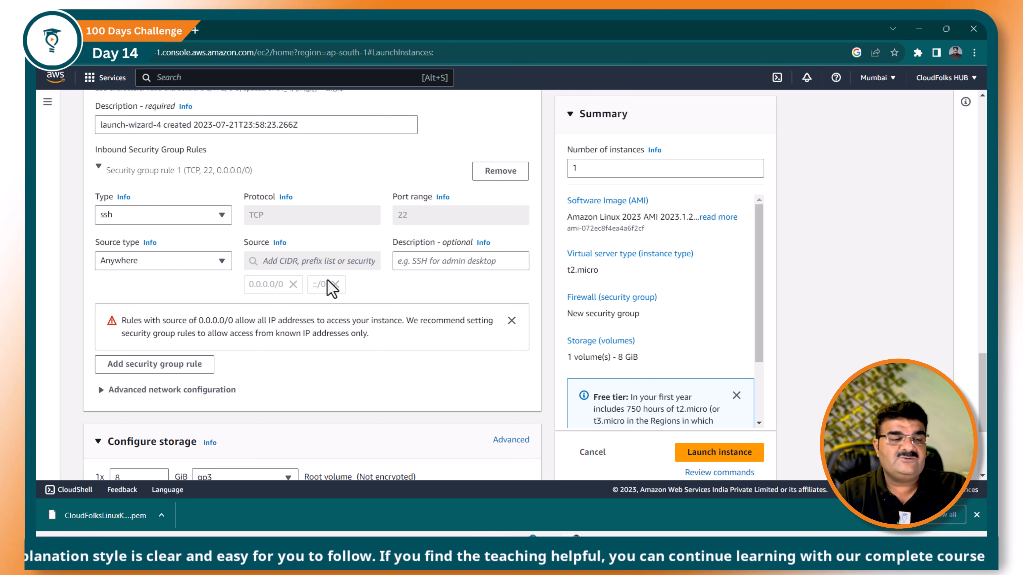
pyautogui.scroll(-4, 331, 286)
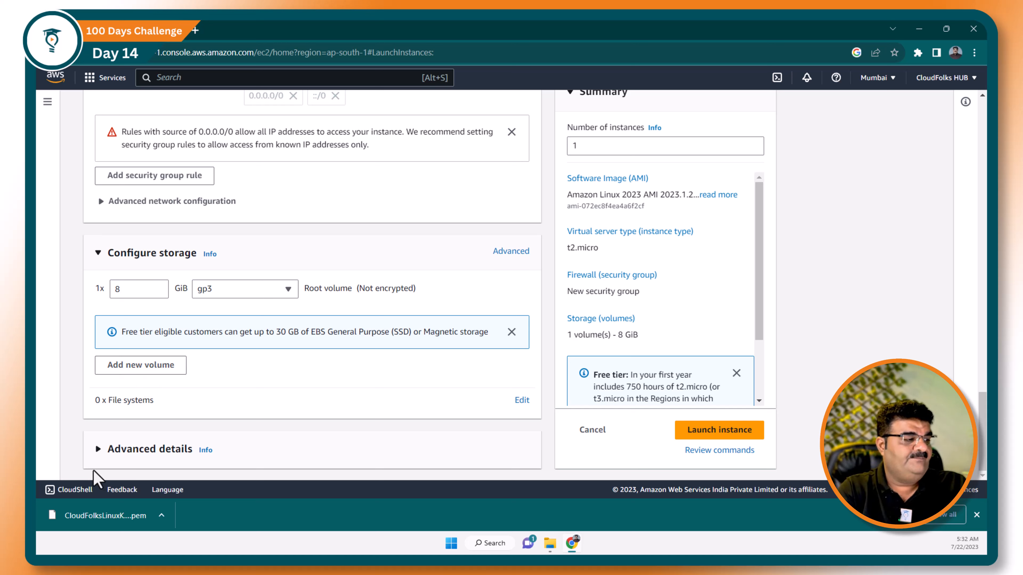
pyautogui.scroll(-10, 194, 364)
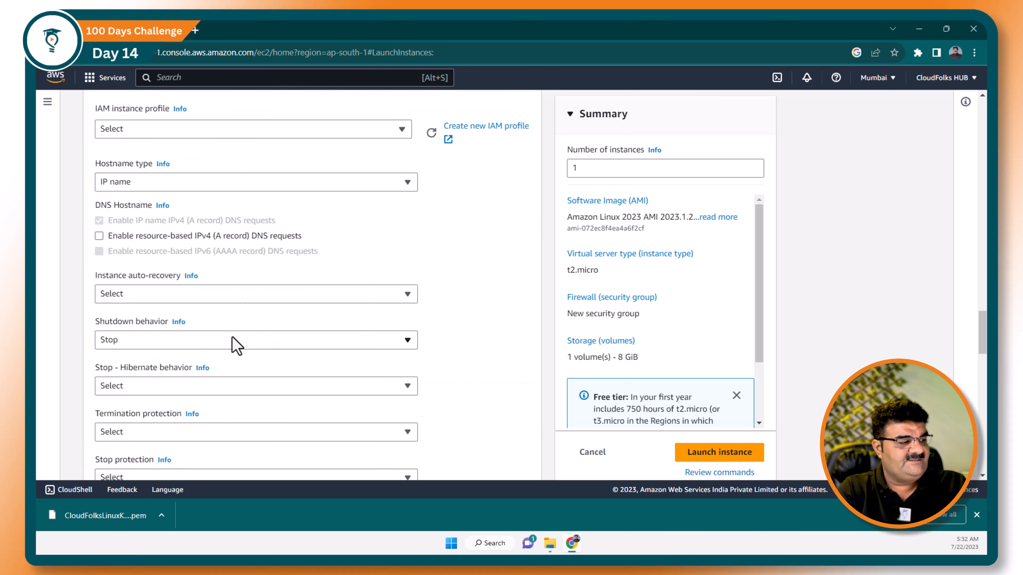
pyautogui.scroll(-15, 166, 345)
pyautogui.scroll(-3, 158, 348)
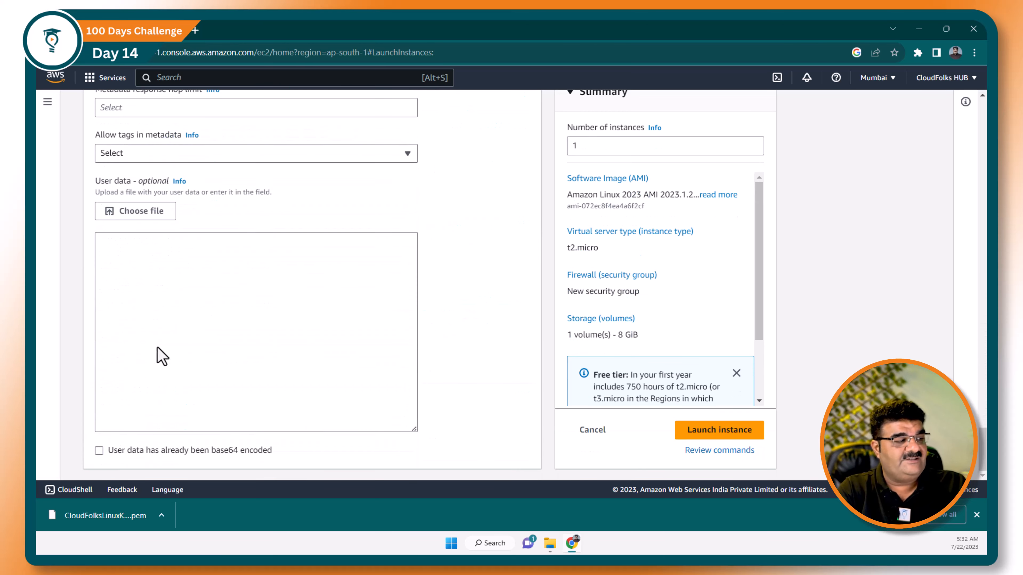
pyautogui.scroll(10, 157, 346)
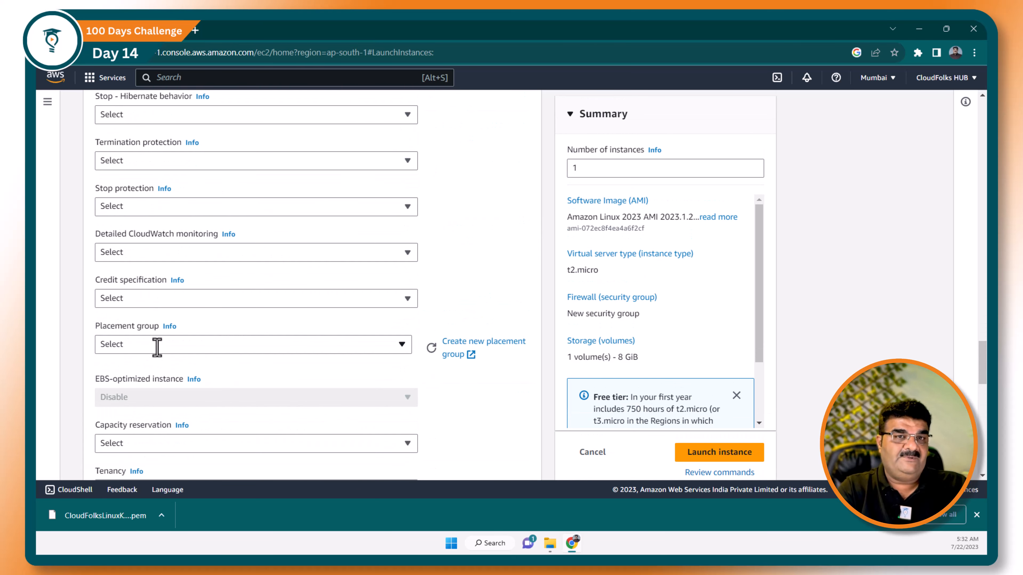
pyautogui.scroll(10, 269, 320)
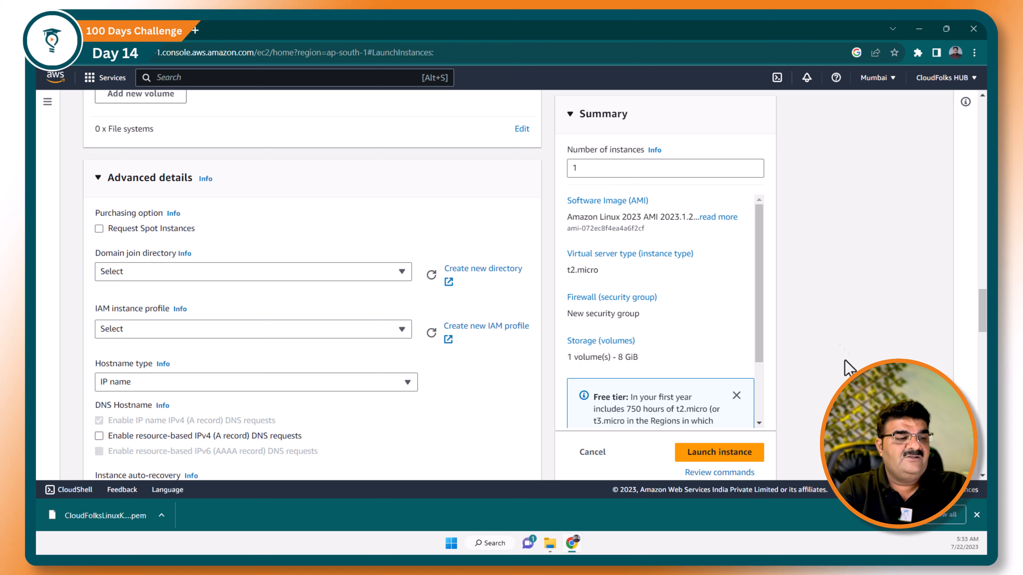
# Step: Launch the configured instance and open the list of all instances
pyautogui.click(717, 455)
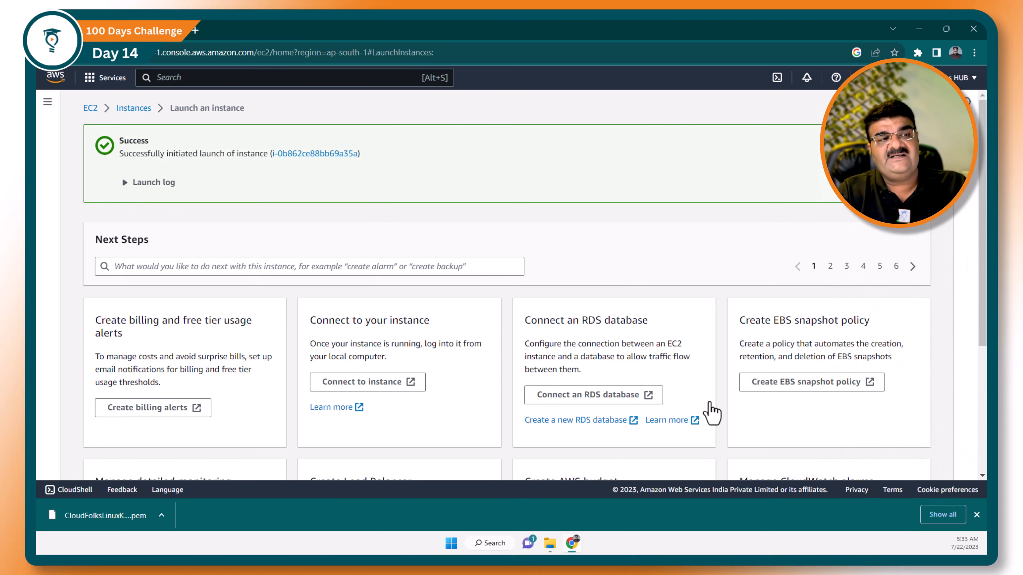
pyautogui.scroll(-5, 757, 399)
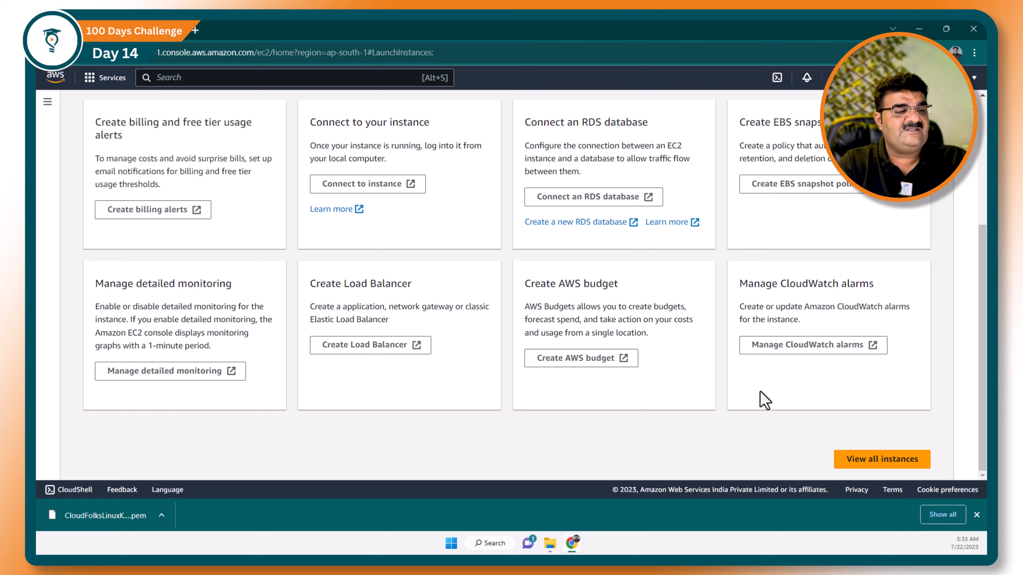
pyautogui.click(876, 463)
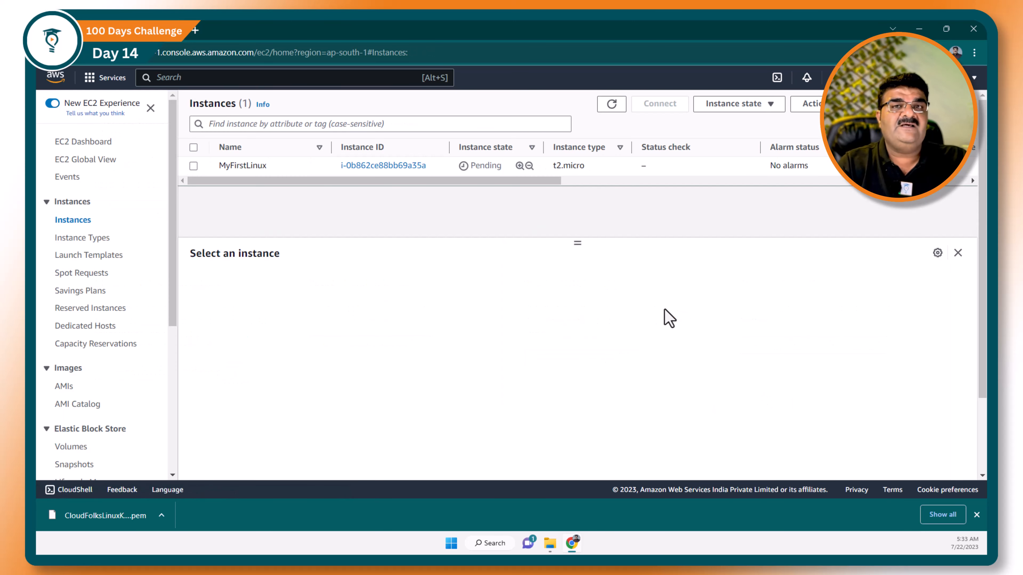